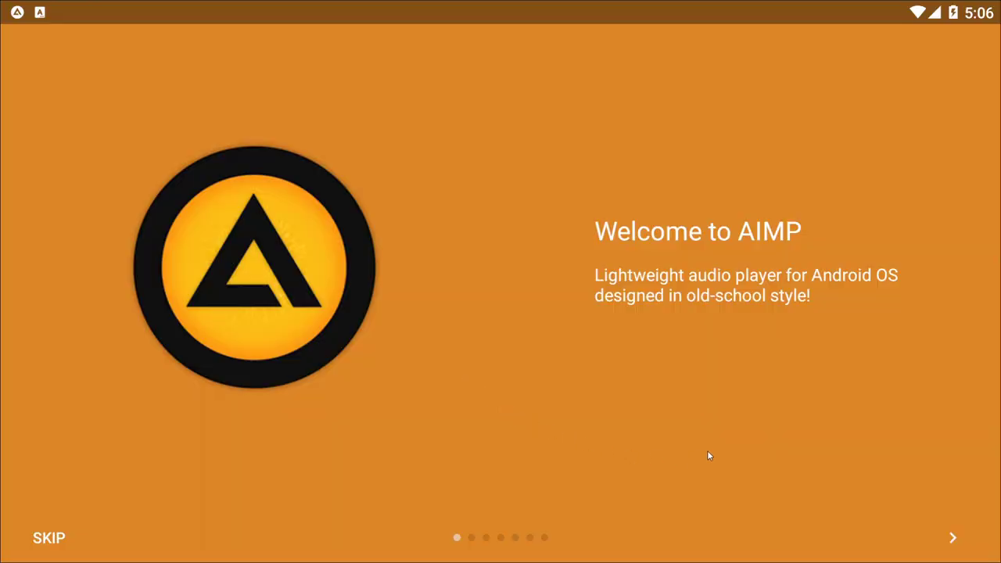
Page through Navigation, Add the files, Synchronization, Multiple selection and Sorting to reach Gestures.
click(953, 539)
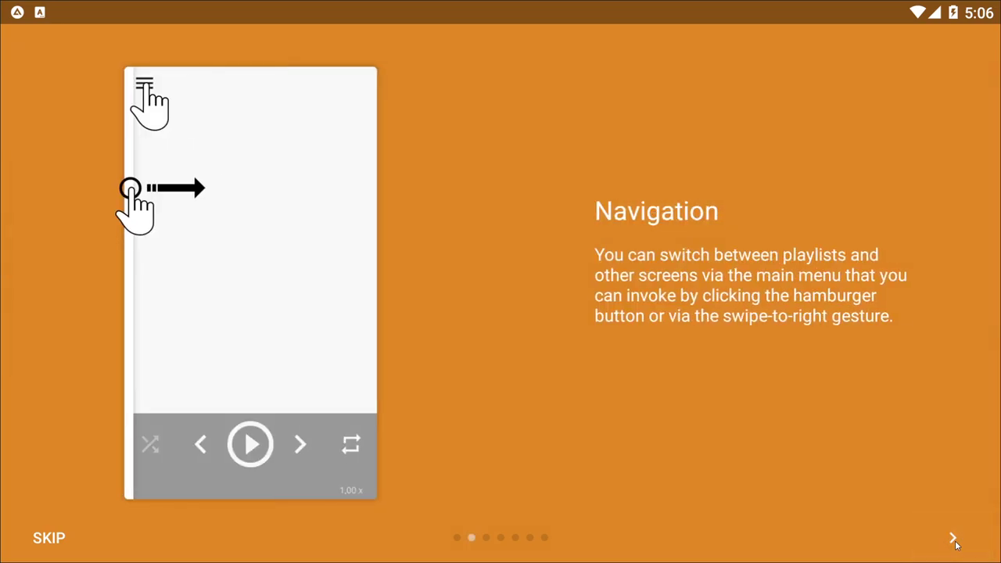
click(953, 539)
click(953, 539)
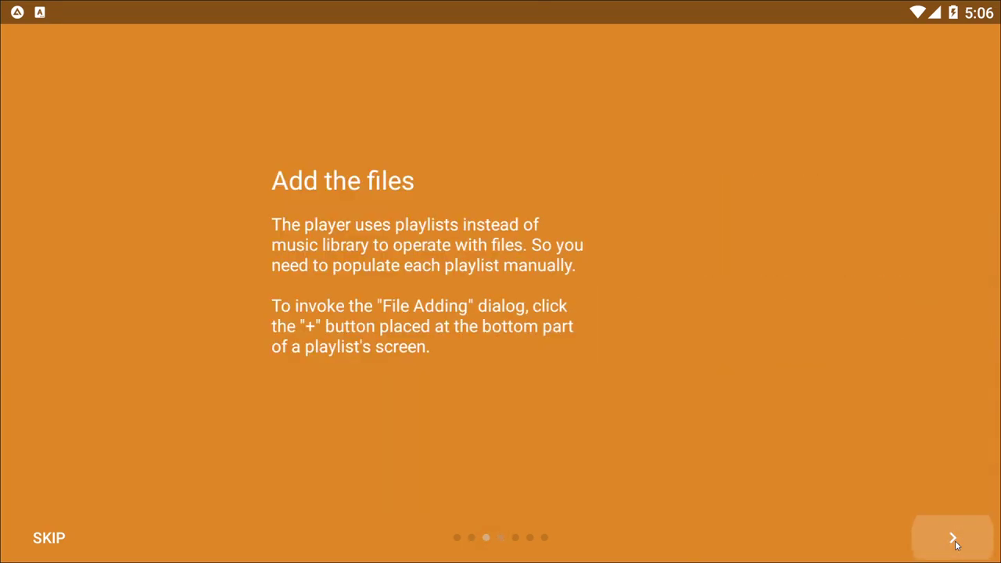
click(954, 540)
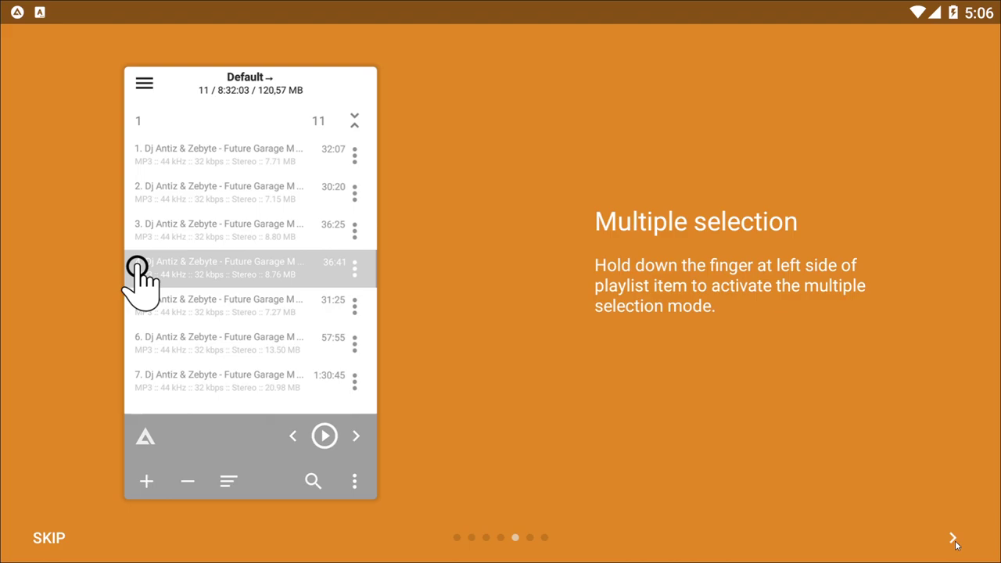
click(953, 539)
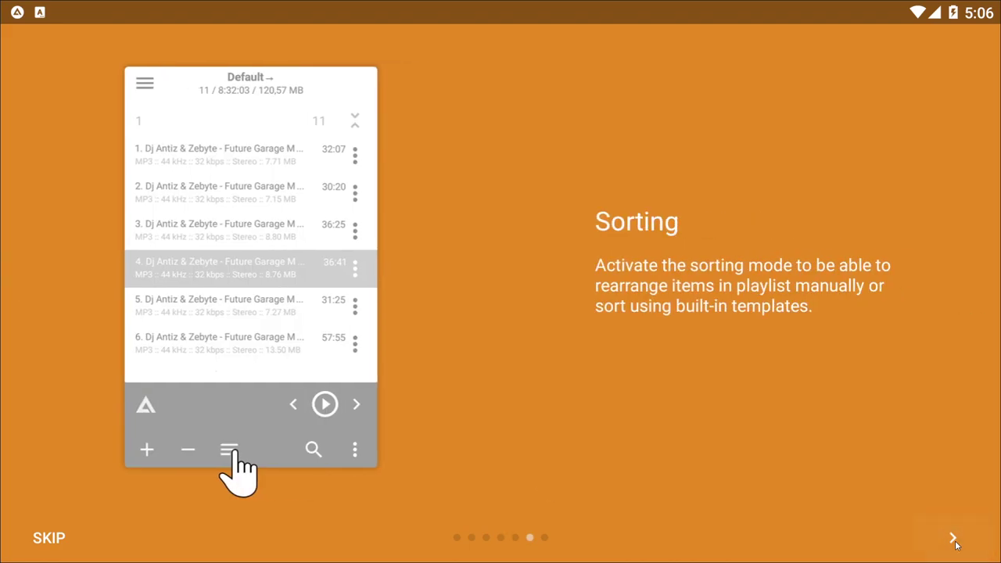
click(954, 540)
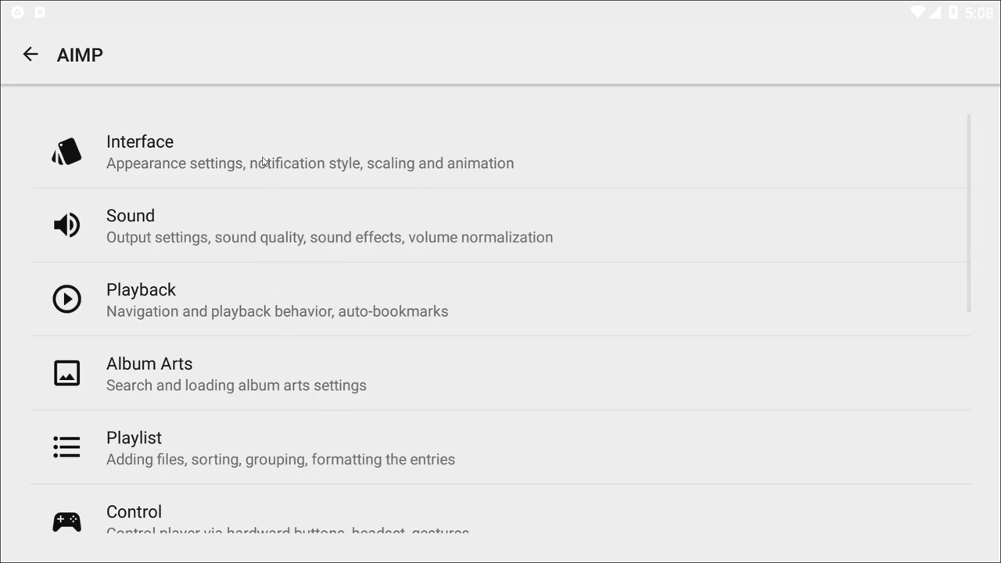
Apply the Bliss skin from the Interface settings.
click(263, 162)
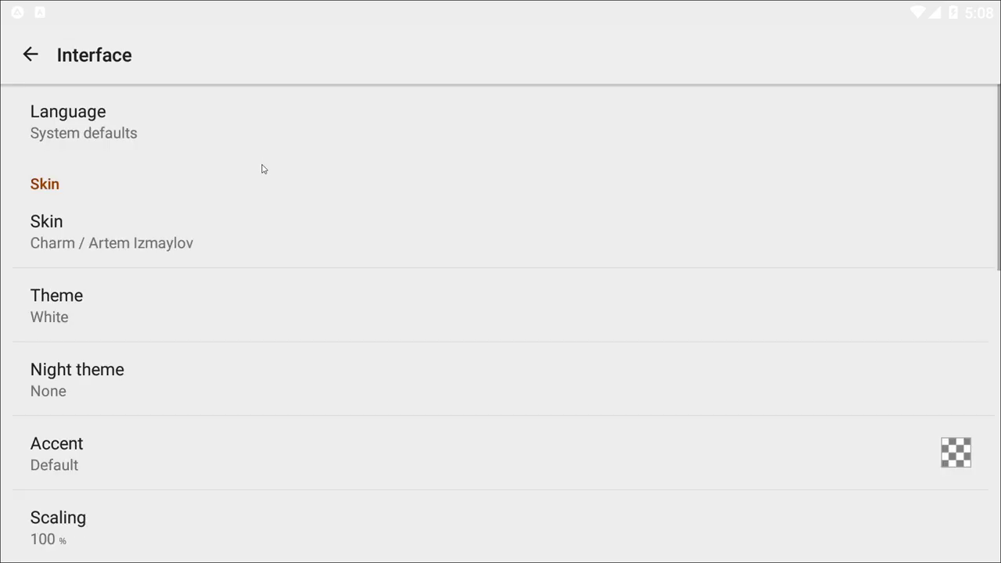
click(113, 248)
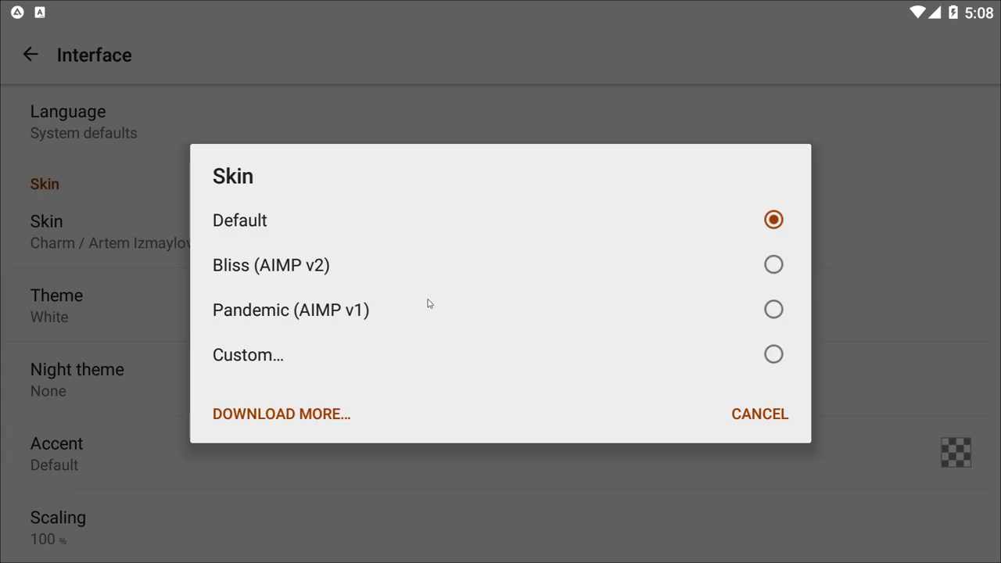
click(749, 274)
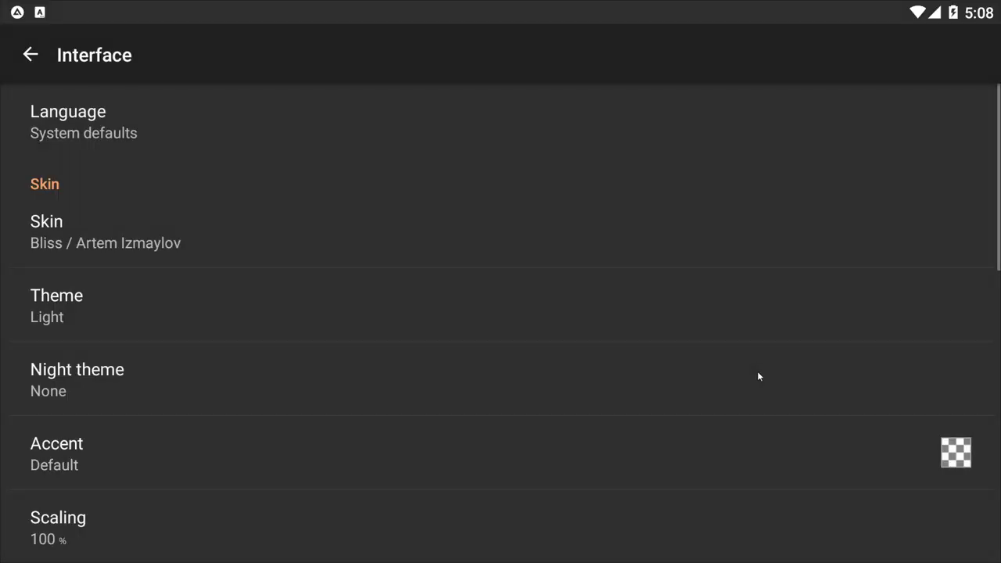
Set the night theme to Dark.
drag(122, 300, 190, 175)
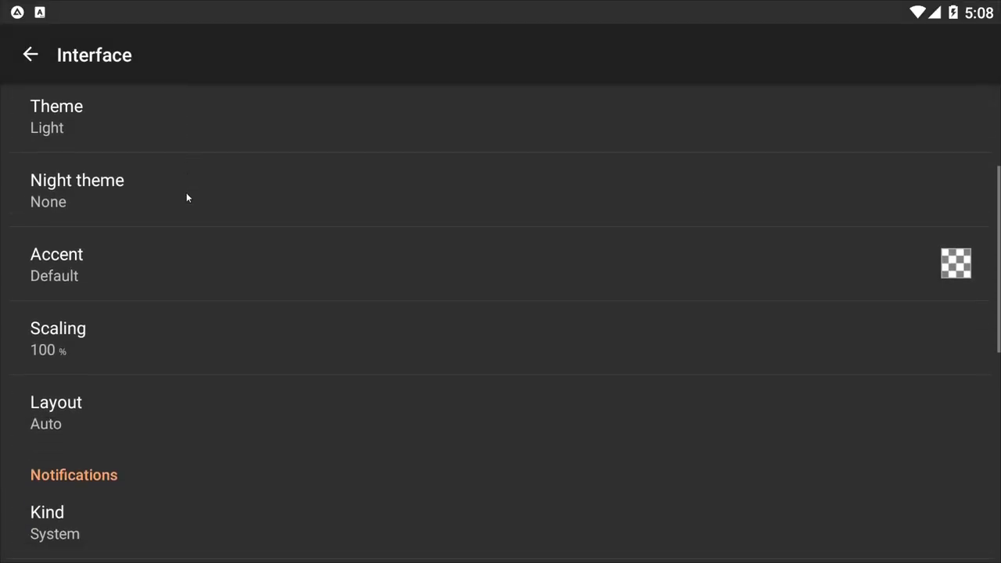
click(180, 212)
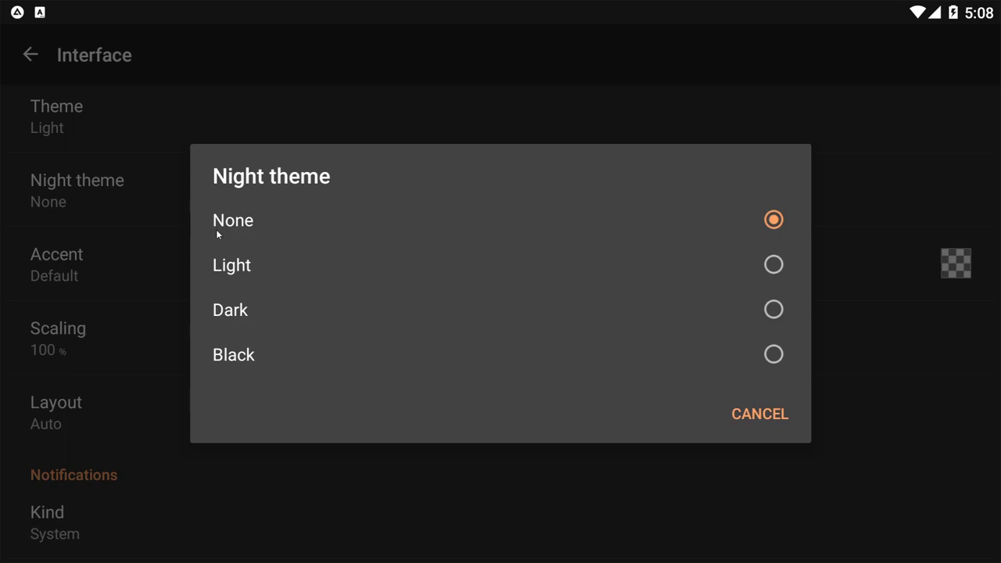
click(313, 315)
scroll(273, 204, down, 4)
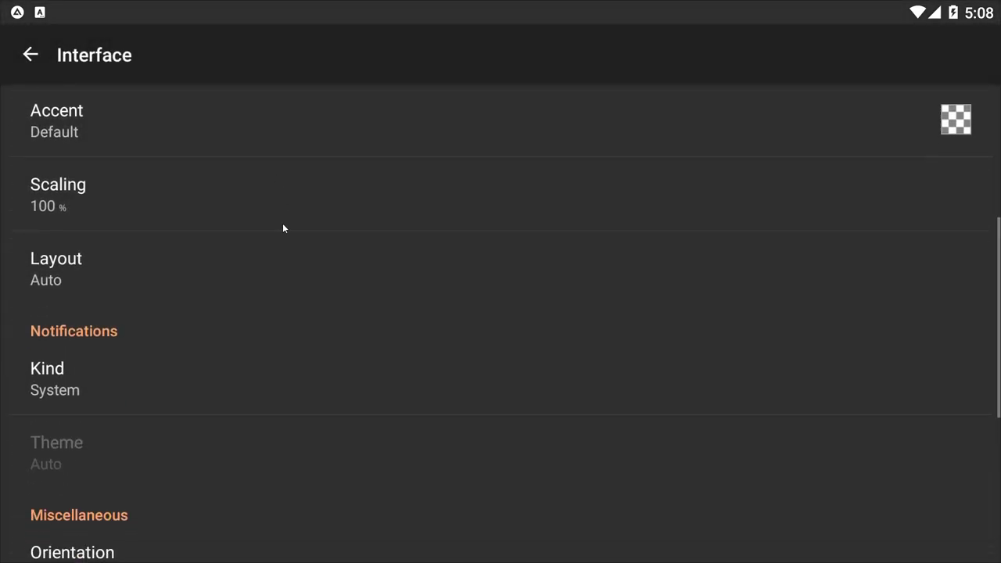
scroll(276, 275, up, 1)
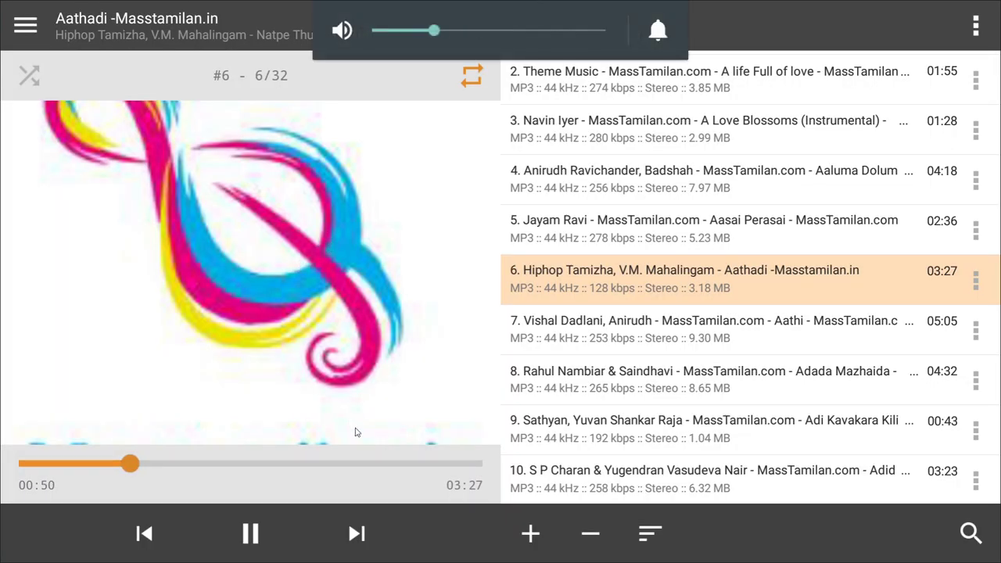
Swipe back on the album art to A Love Blossoms, then forward to Aasai Perasai.
drag(272, 346, 337, 344)
drag(203, 352, 266, 357)
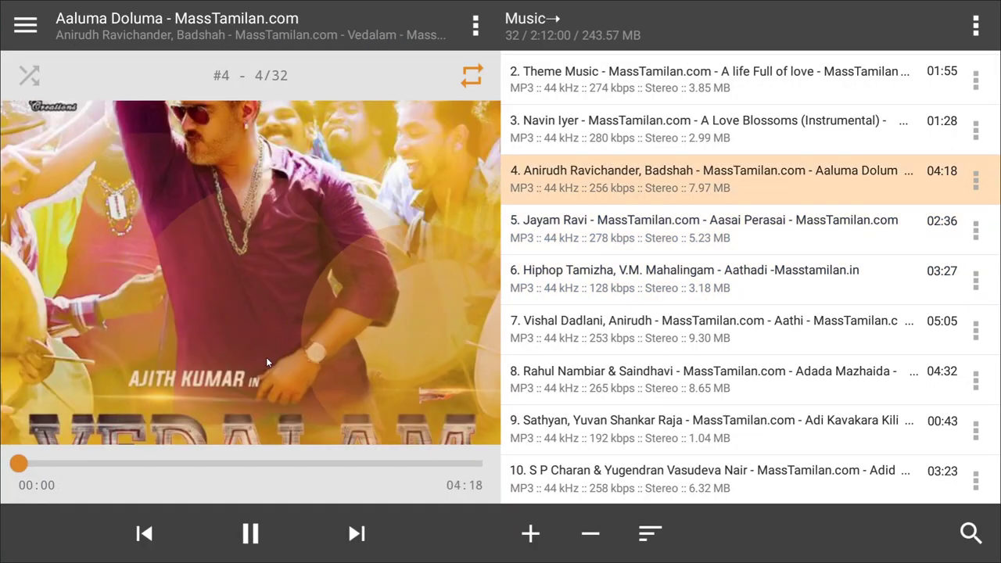
drag(125, 341, 277, 388)
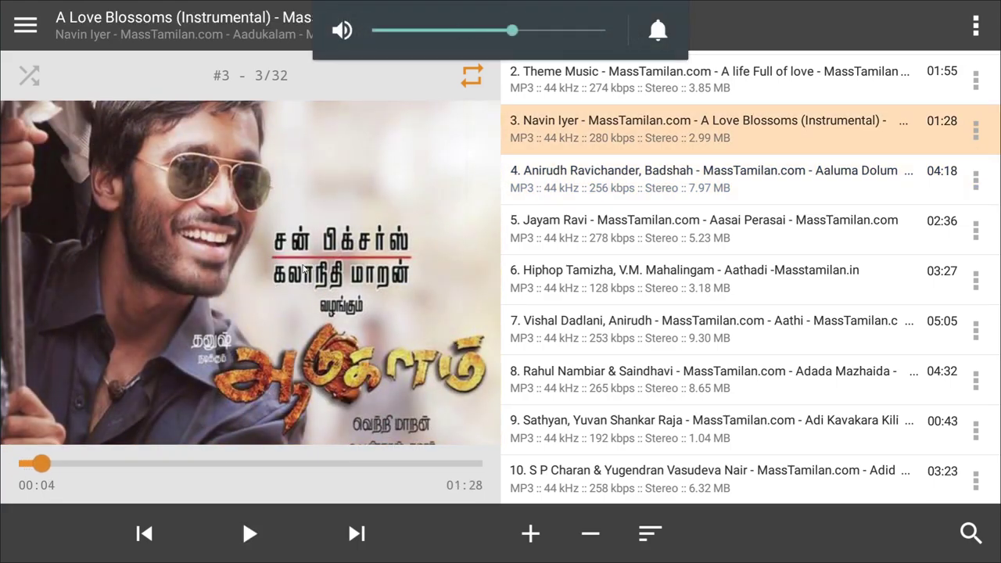
drag(407, 316, 235, 321)
drag(418, 316, 187, 299)
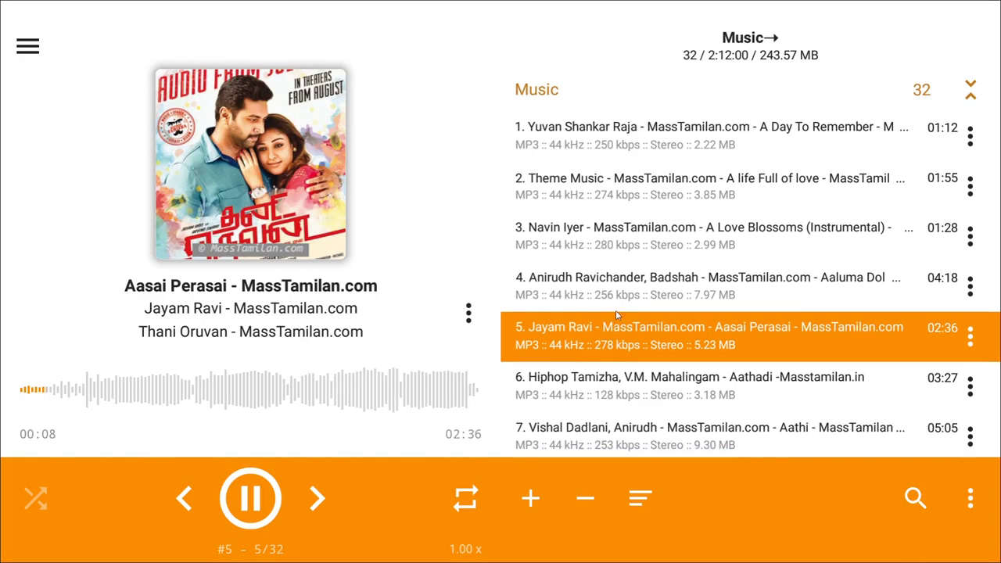
Open the context menu for track 5, Aasai Perasai, in the Music playlist.
scroll(743, 268, down, 3)
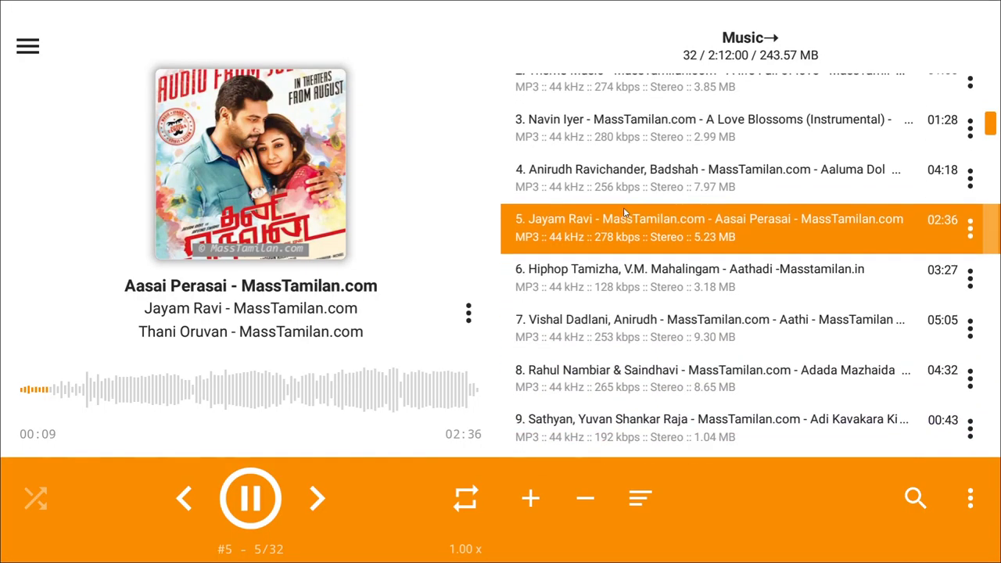
click(971, 202)
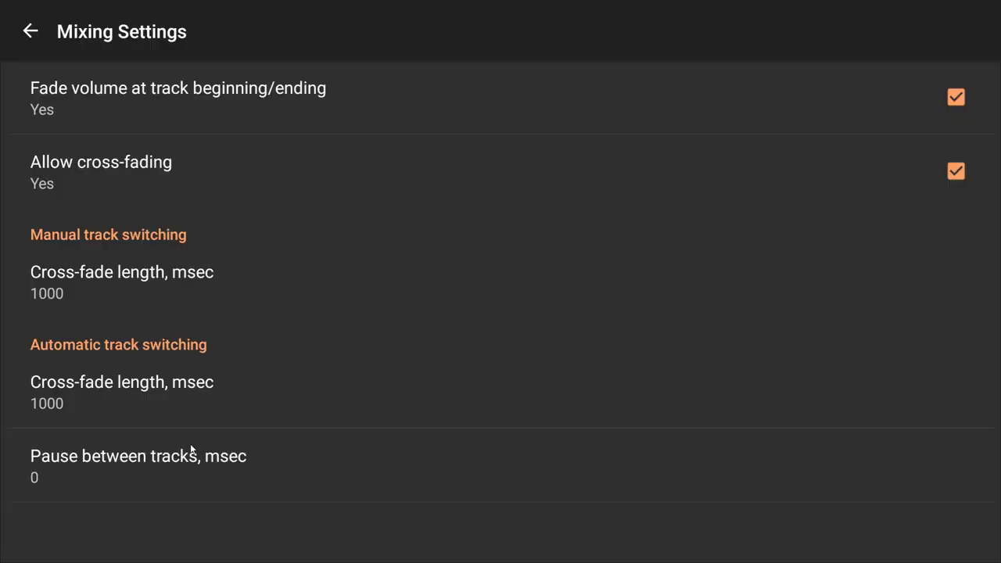
Change the pause between tracks from 0 to 3000 msec and confirm.
click(192, 451)
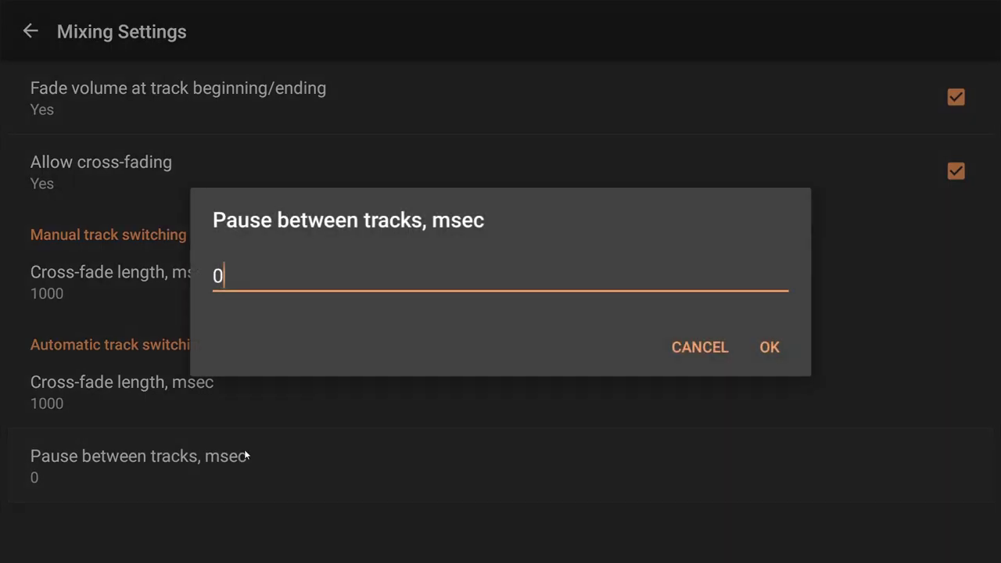
key(BackSpace)
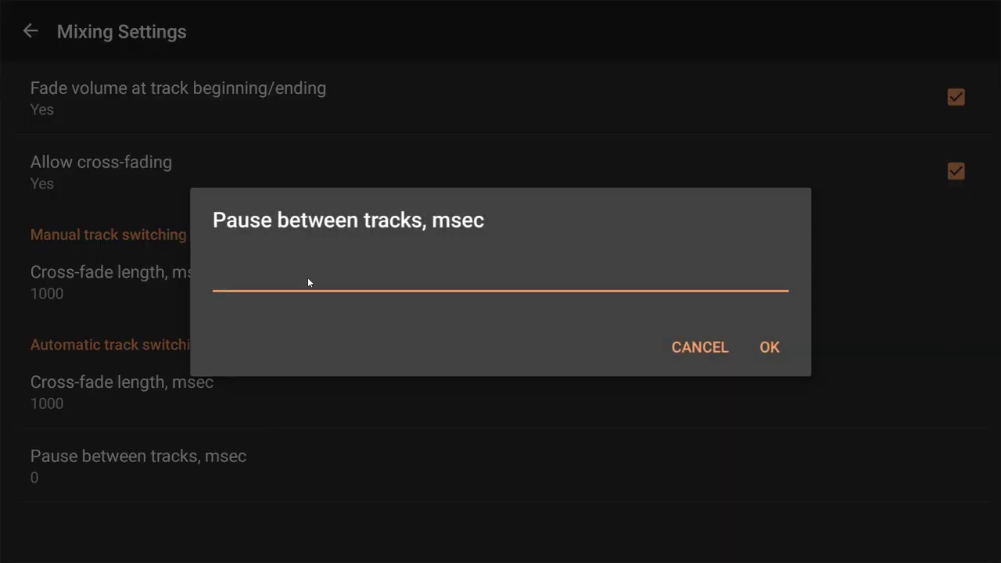
text(5000)
key(BackSpace)
key(BackSpace)
key(BackSpace)
key(BackSpace)
text(3000)
click(782, 347)
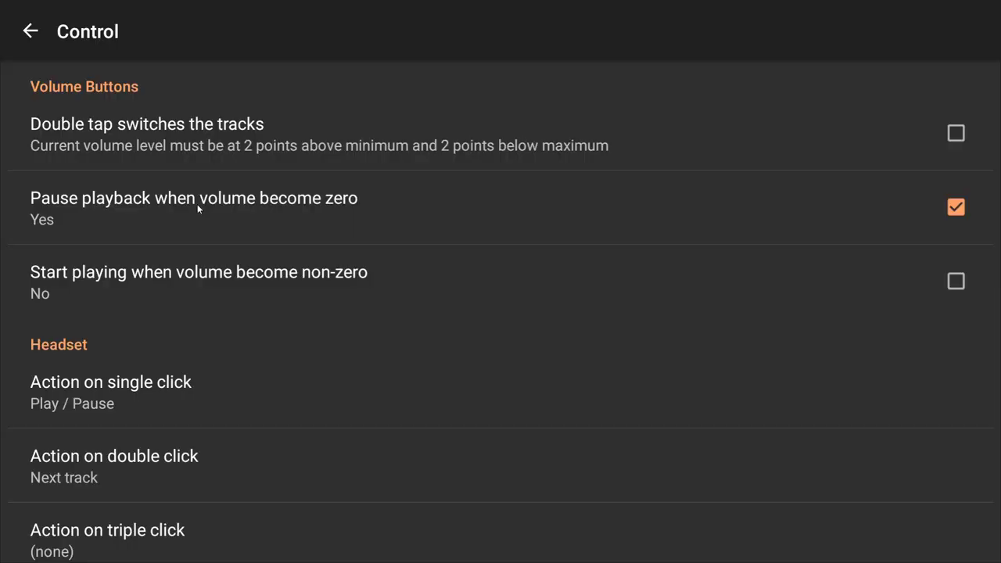
scroll(204, 306, down, 5)
scroll(204, 314, up, 1)
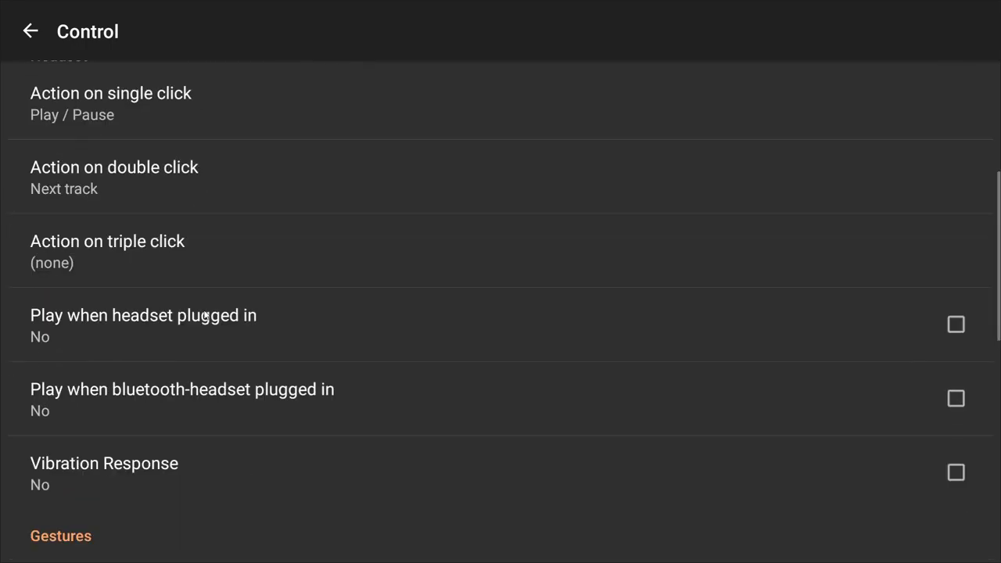
scroll(205, 315, up, 1)
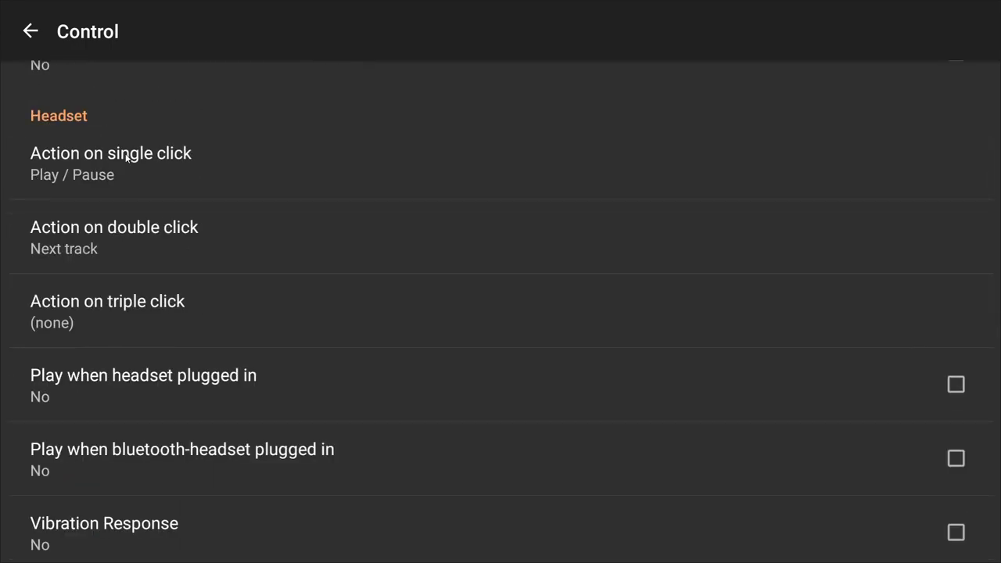
scroll(275, 344, down, 4)
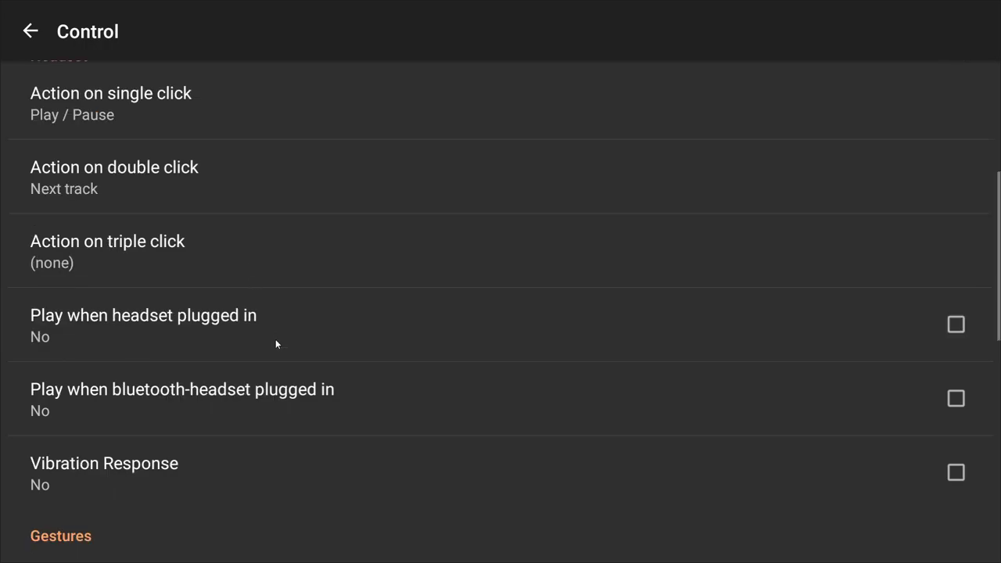
scroll(275, 344, down, 2)
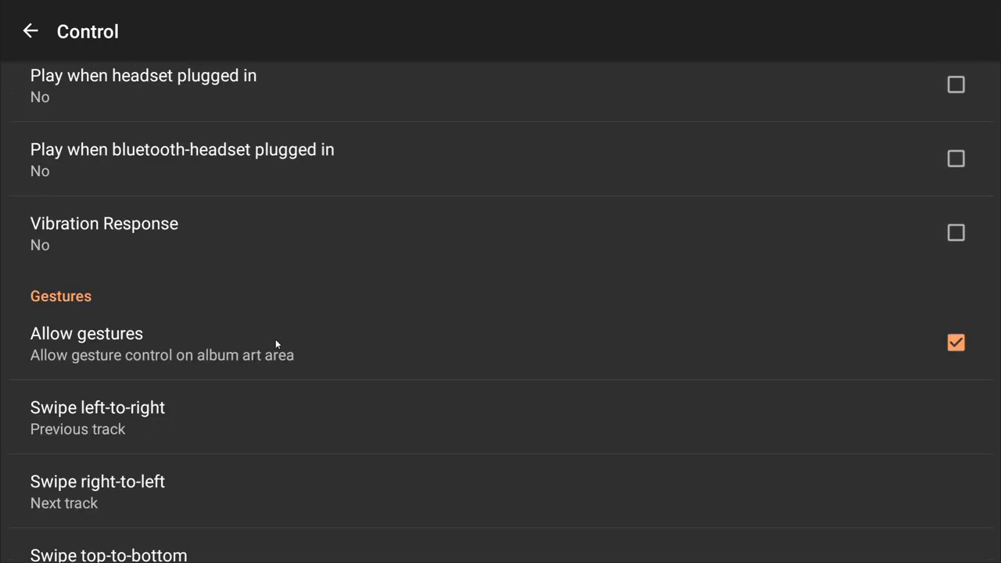